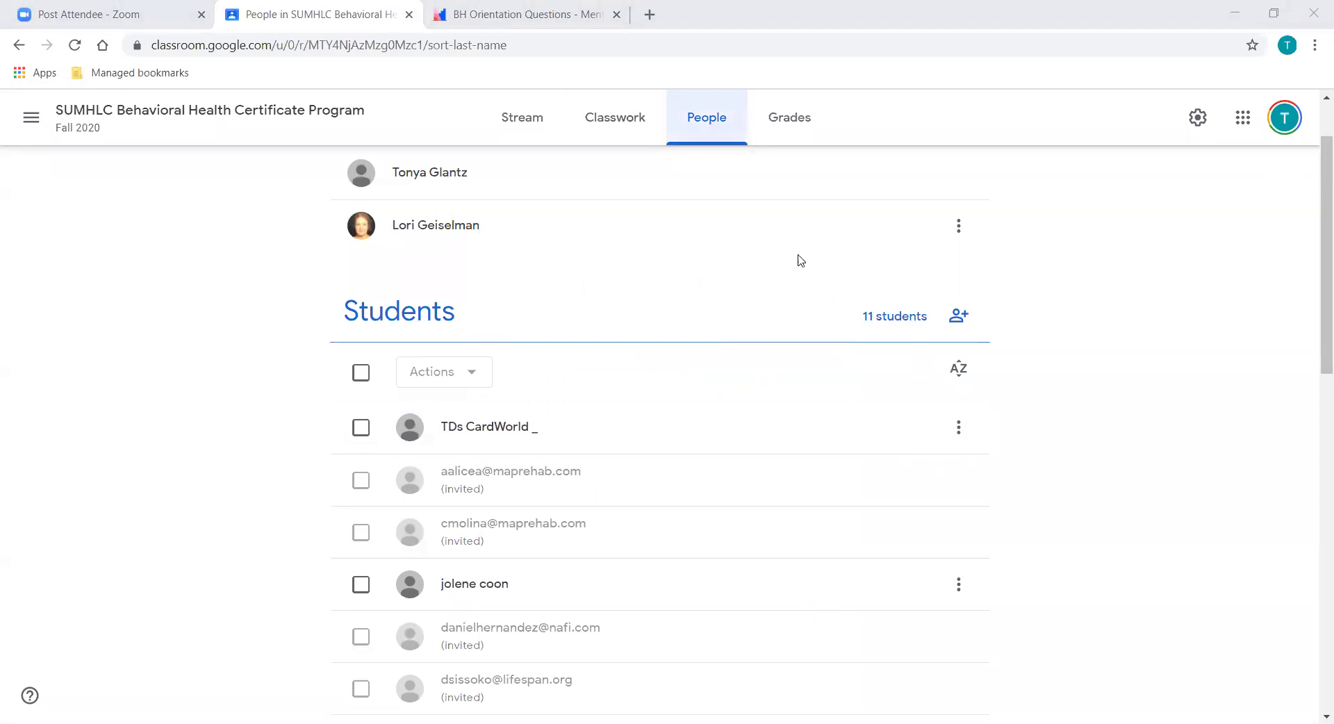
Try to invite a student to the class using the copied e-mail address, and clear that address from the invitation.
{"action": "left_click", "coordinate": [962, 328]}
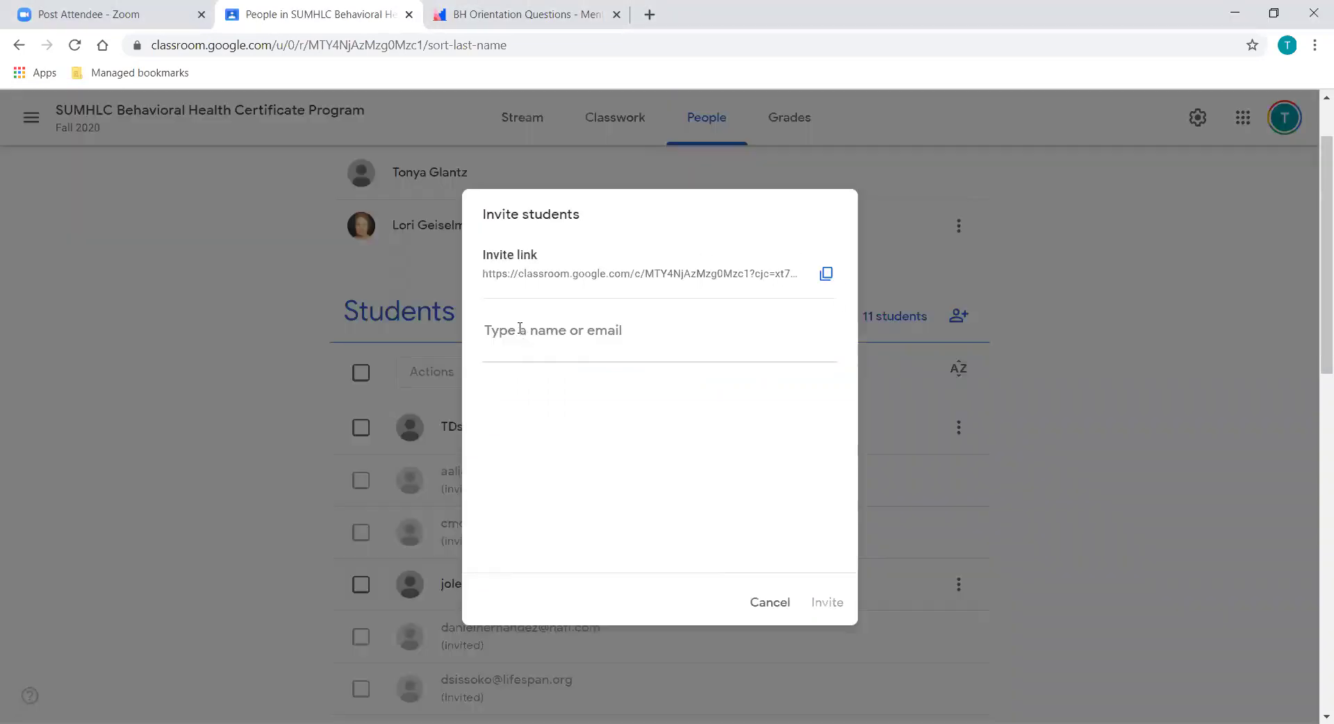
{"action": "right_click", "coordinate": [520, 330]}
{"action": "left_click", "coordinate": [597, 465]}
{"action": "left_click", "coordinate": [625, 421]}
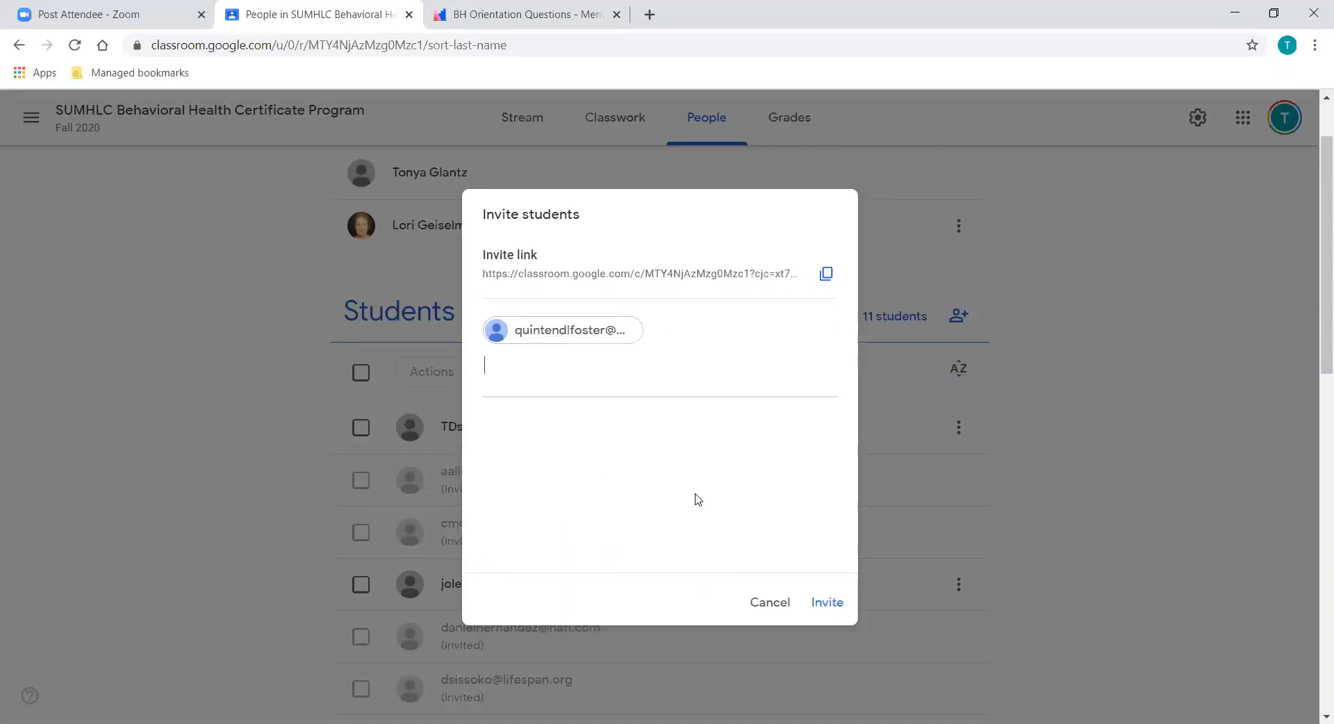
{"action": "left_click", "coordinate": [837, 604]}
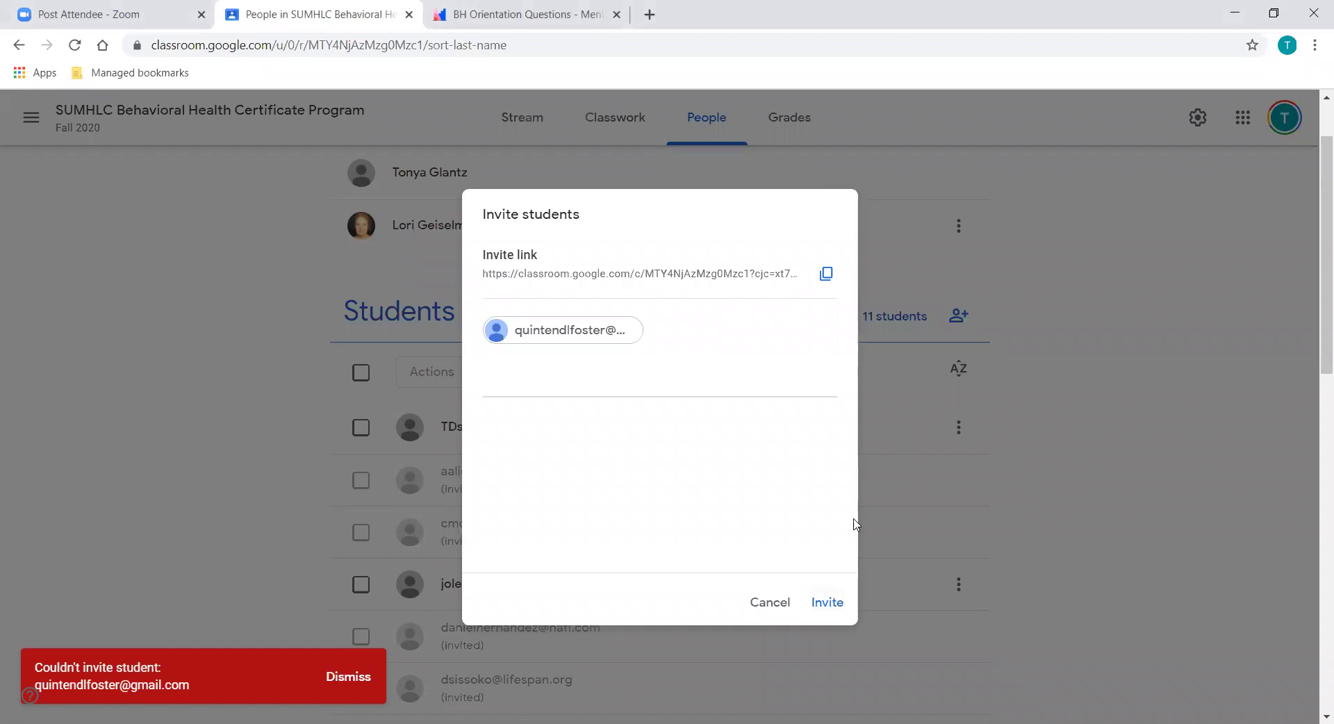
{"action": "left_click", "coordinate": [828, 603]}
{"action": "left_click", "coordinate": [574, 332]}
{"action": "key", "text": "BackSpace"}
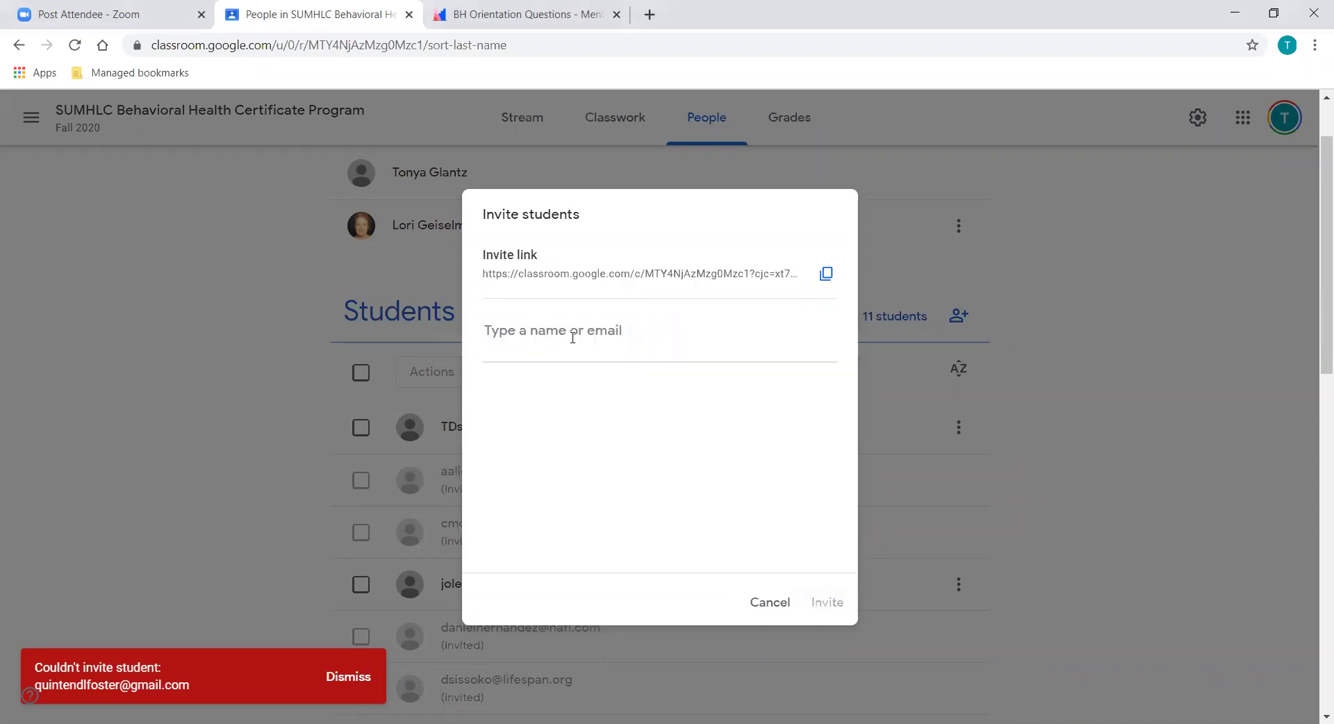
Try to invite a second student with another pasted e-mail address, and remove the address from the invitation.
{"action": "right_click", "coordinate": [582, 332]}
{"action": "left_click", "coordinate": [674, 470]}
{"action": "left_click", "coordinate": [621, 417]}
{"action": "left_click", "coordinate": [837, 603]}
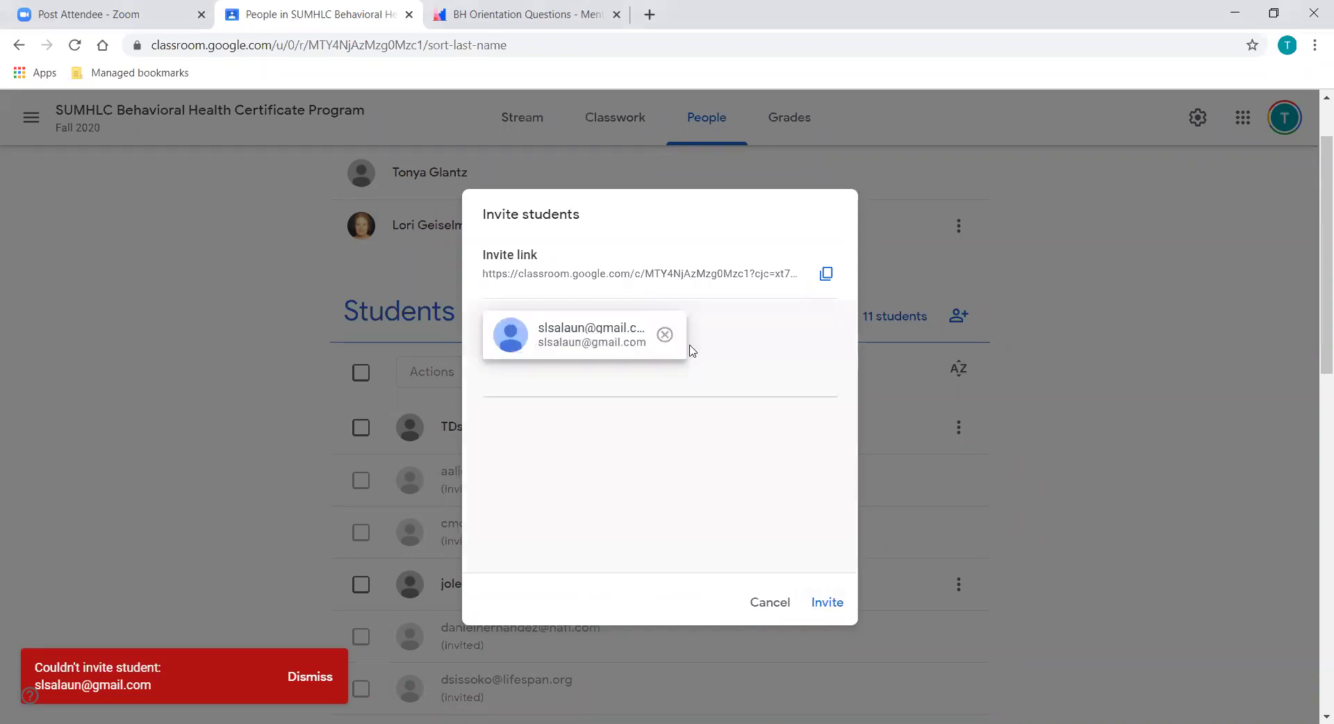
{"action": "left_click", "coordinate": [664, 332]}
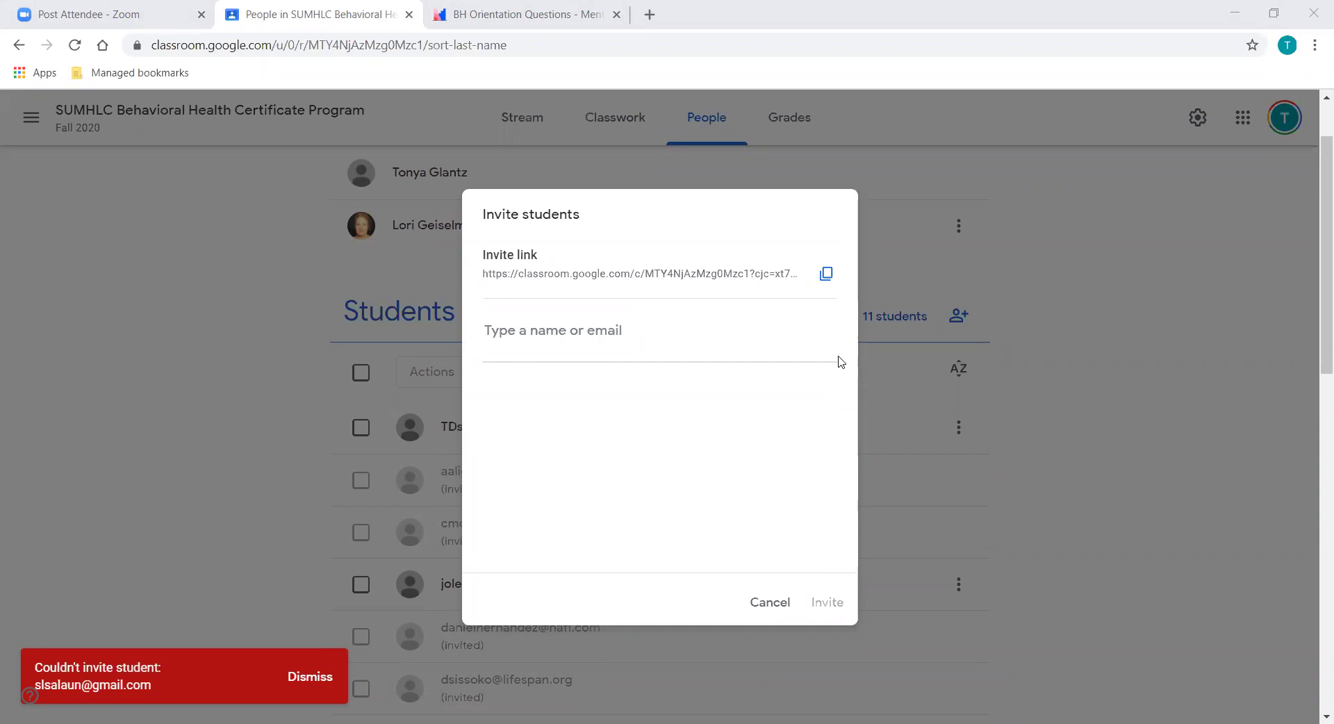
Paste the next student's e-mail address into the invitation, select the matching result and send the invite.
{"action": "right_click", "coordinate": [527, 339]}
{"action": "left_click", "coordinate": [593, 476]}
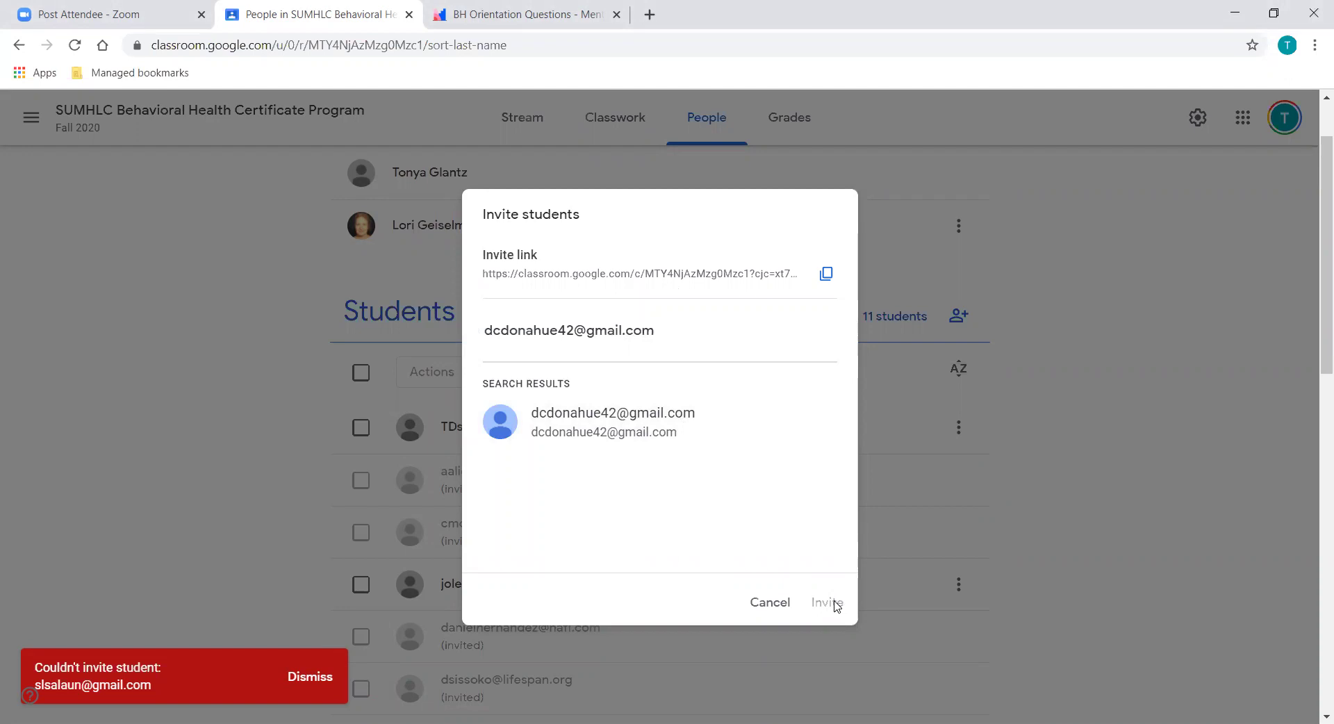
{"action": "left_click", "coordinate": [712, 424]}
{"action": "left_click", "coordinate": [826, 602]}
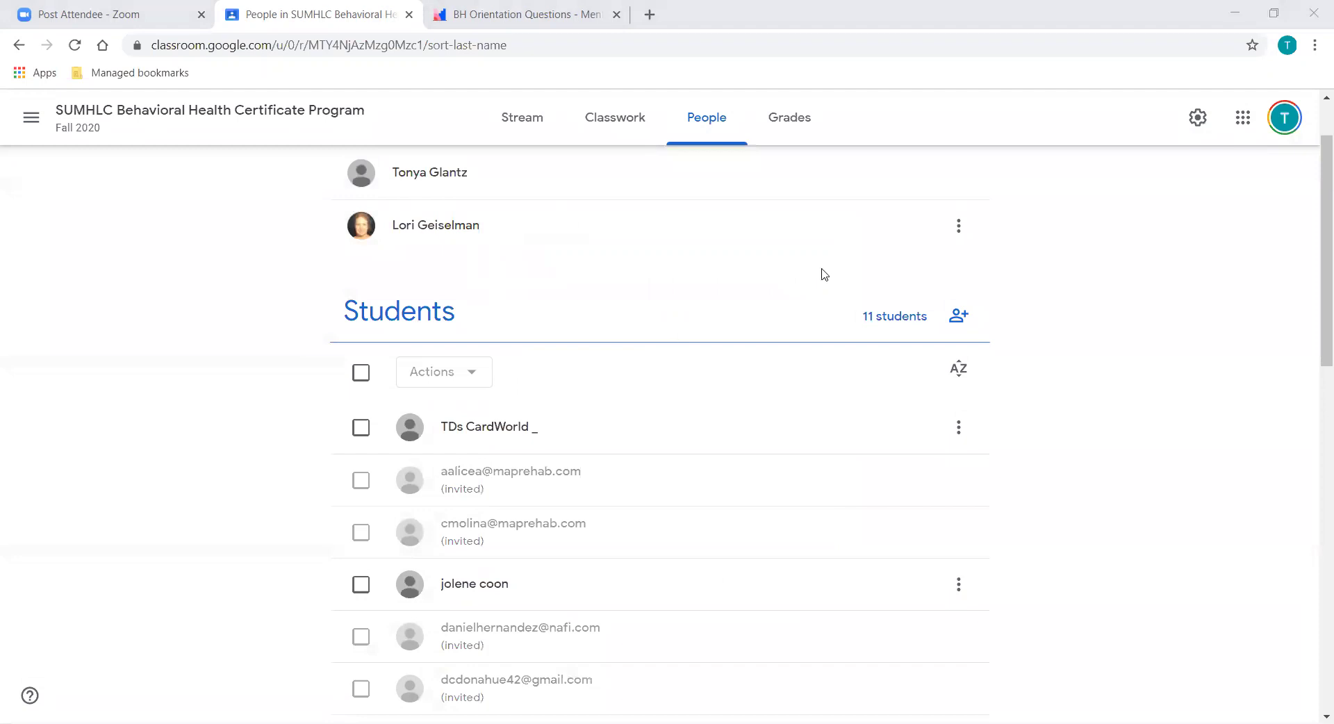
Try to invite one more student to the class with their pasted e-mail address, and cancel the invitation.
{"action": "left_click", "coordinate": [956, 318]}
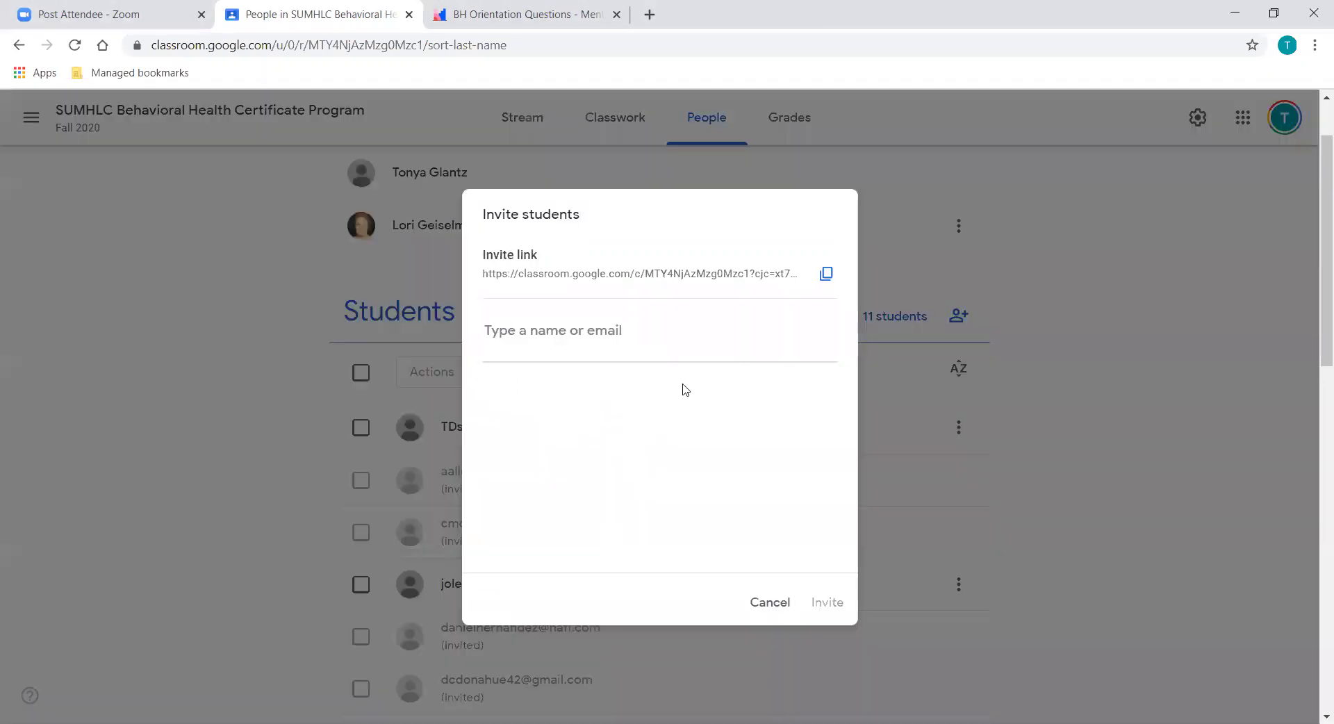
{"action": "right_click", "coordinate": [566, 332]}
{"action": "left_click", "coordinate": [608, 469]}
{"action": "left_click", "coordinate": [625, 421]}
{"action": "left_click", "coordinate": [828, 603]}
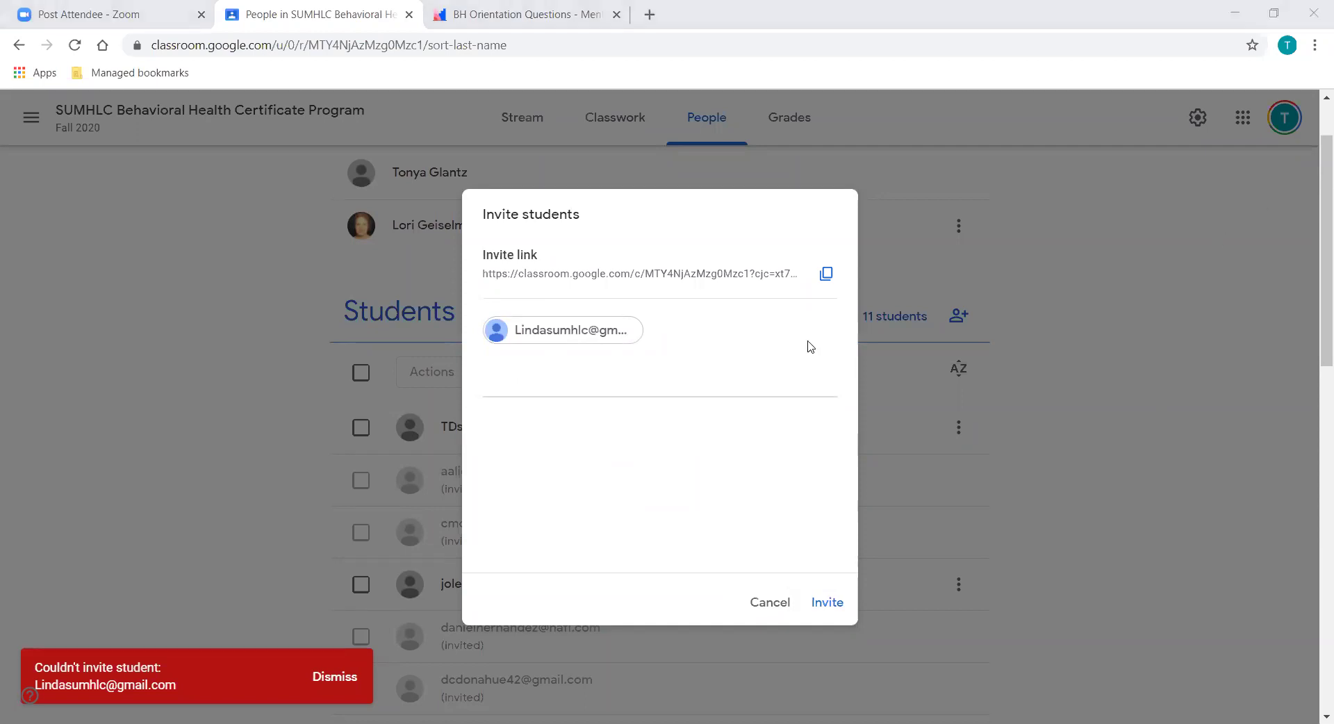
{"action": "left_click", "coordinate": [831, 603]}
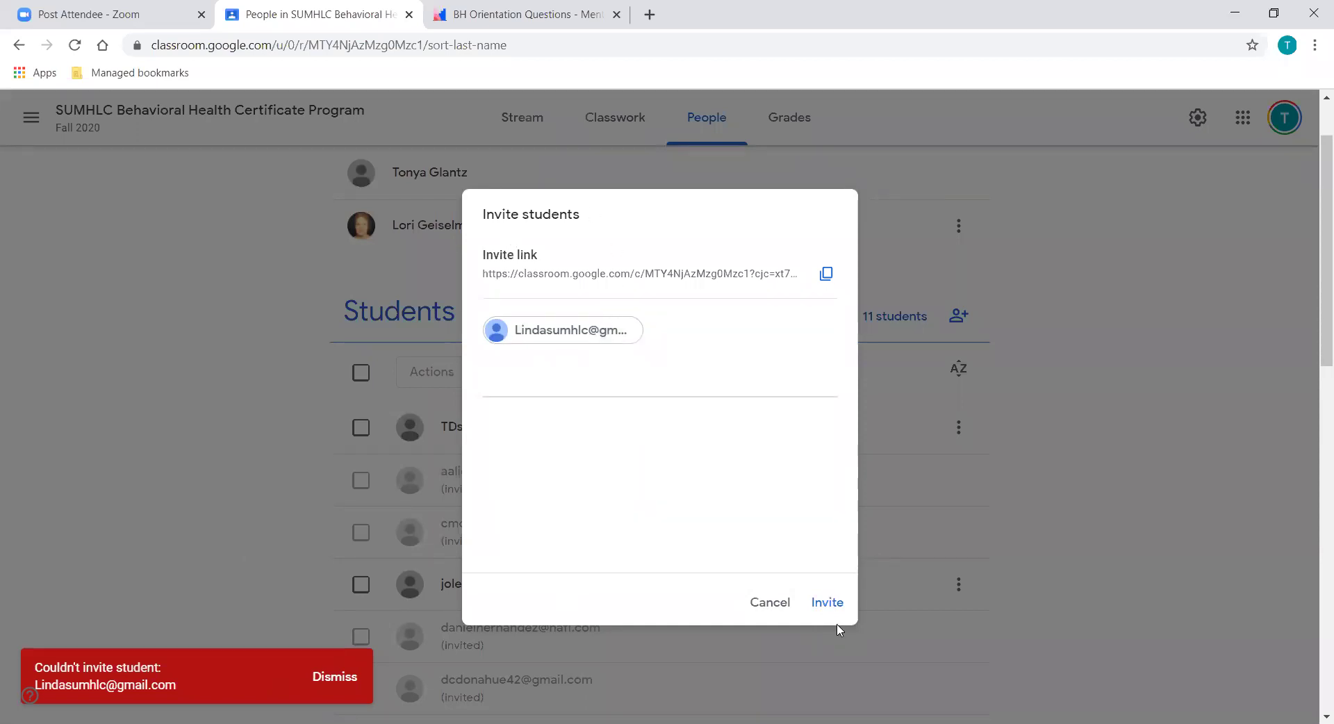
{"action": "left_click", "coordinate": [774, 600]}
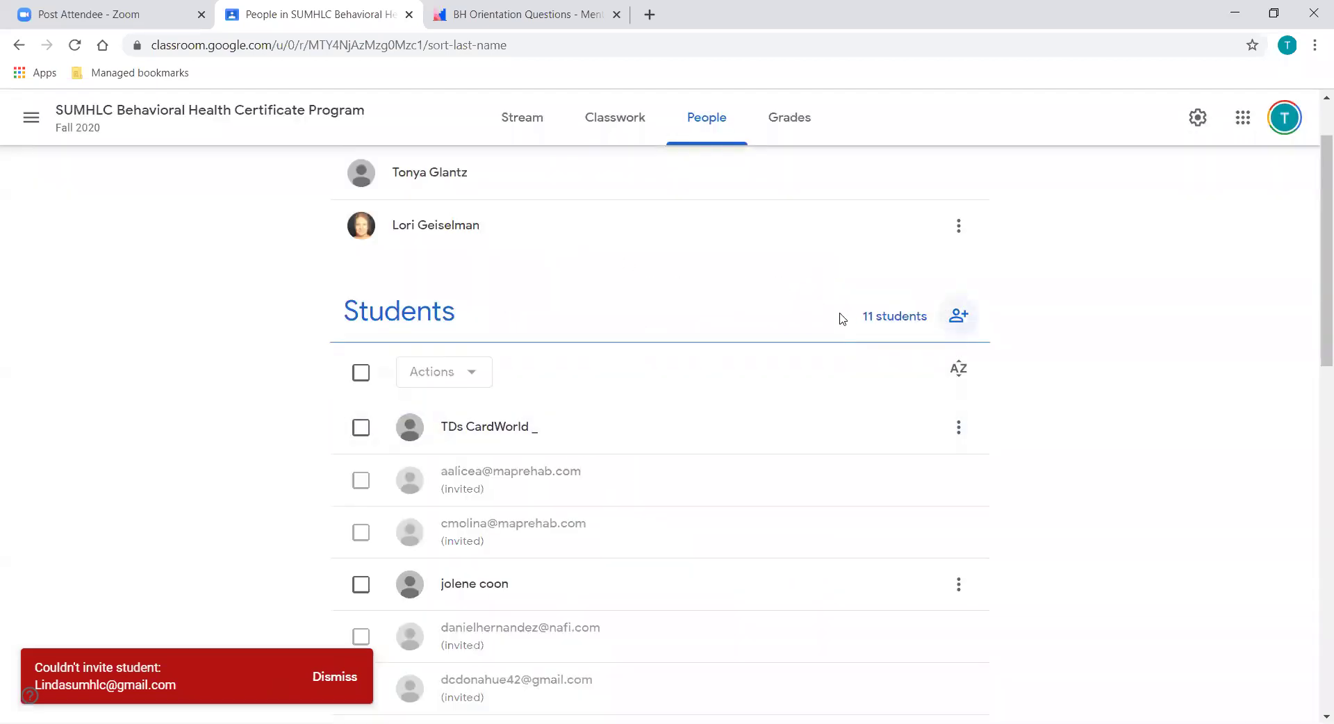
Review the full student roster for enrolled and invited students, and dismiss the invitation error notice.
{"action": "scroll", "coordinate": [674, 405], "scroll_direction": "down", "scroll_amount": 1}
{"action": "scroll", "coordinate": [674, 405], "scroll_direction": "down", "scroll_amount": 8}
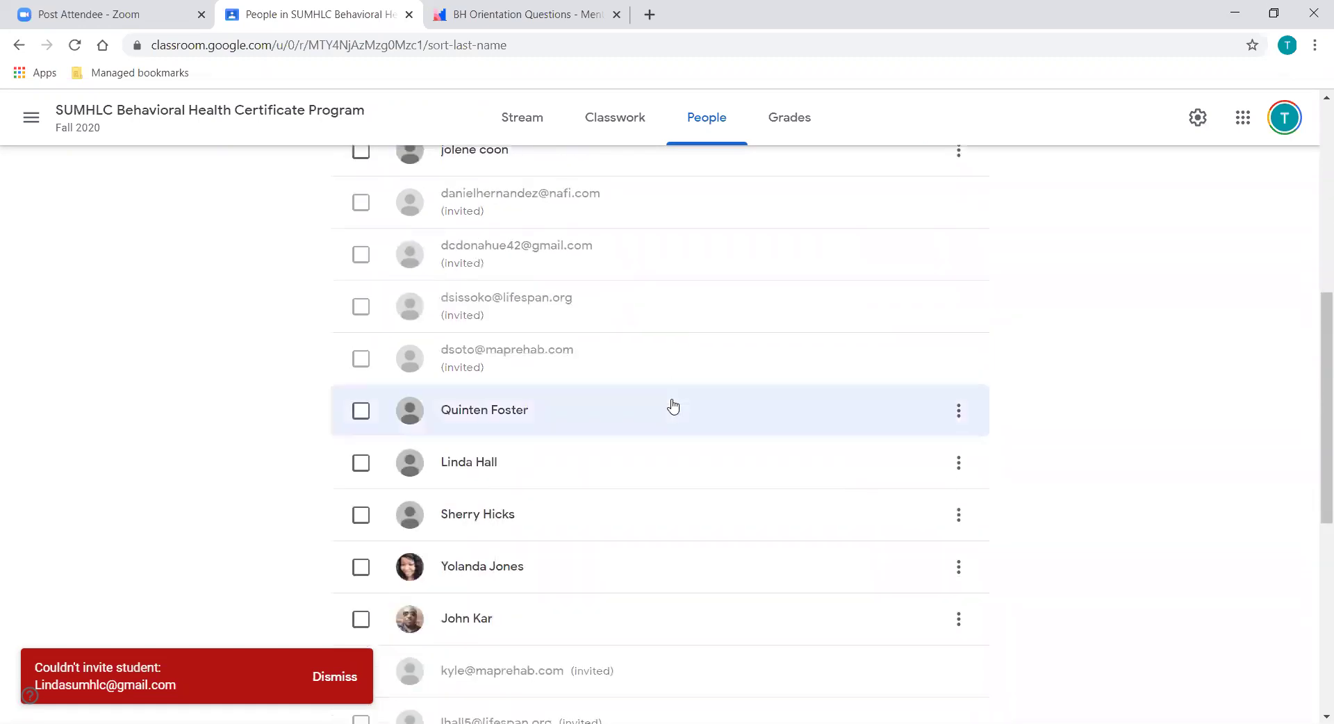
{"action": "scroll", "coordinate": [672, 406], "scroll_direction": "down", "scroll_amount": 5}
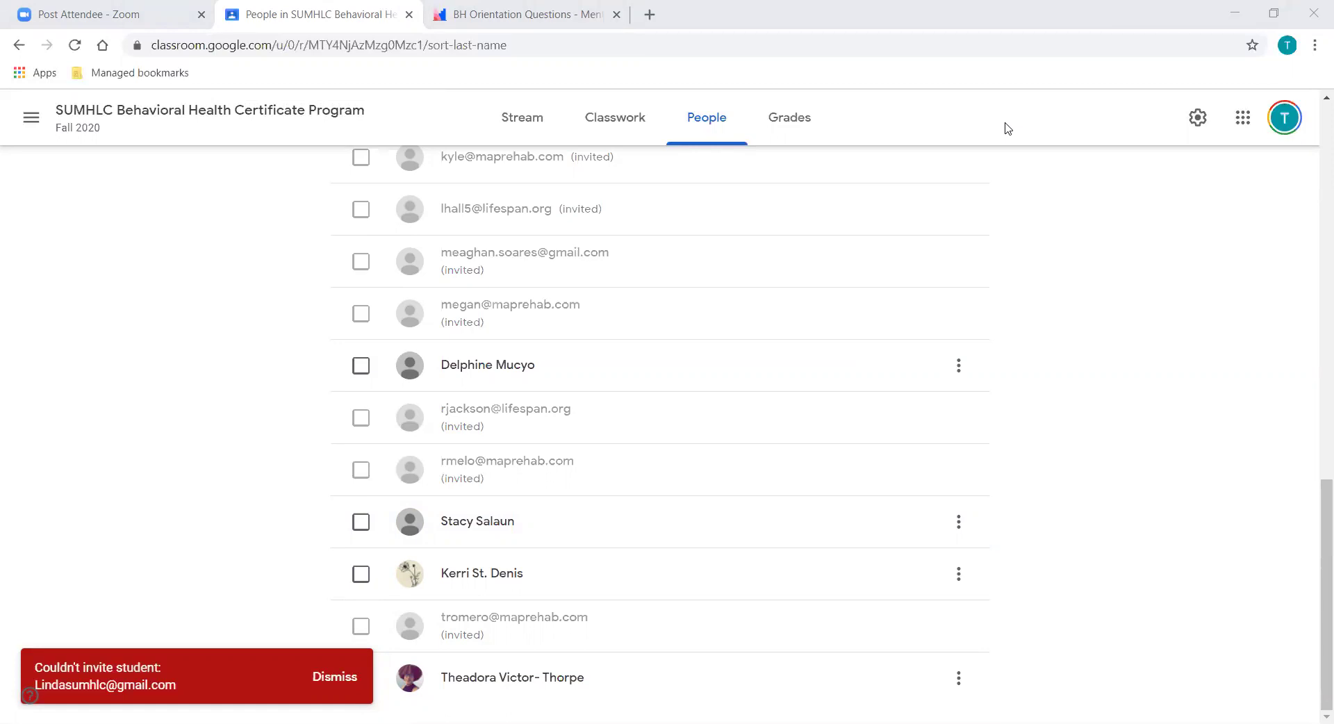
{"action": "scroll", "coordinate": [987, 177], "scroll_direction": "up", "scroll_amount": 4}
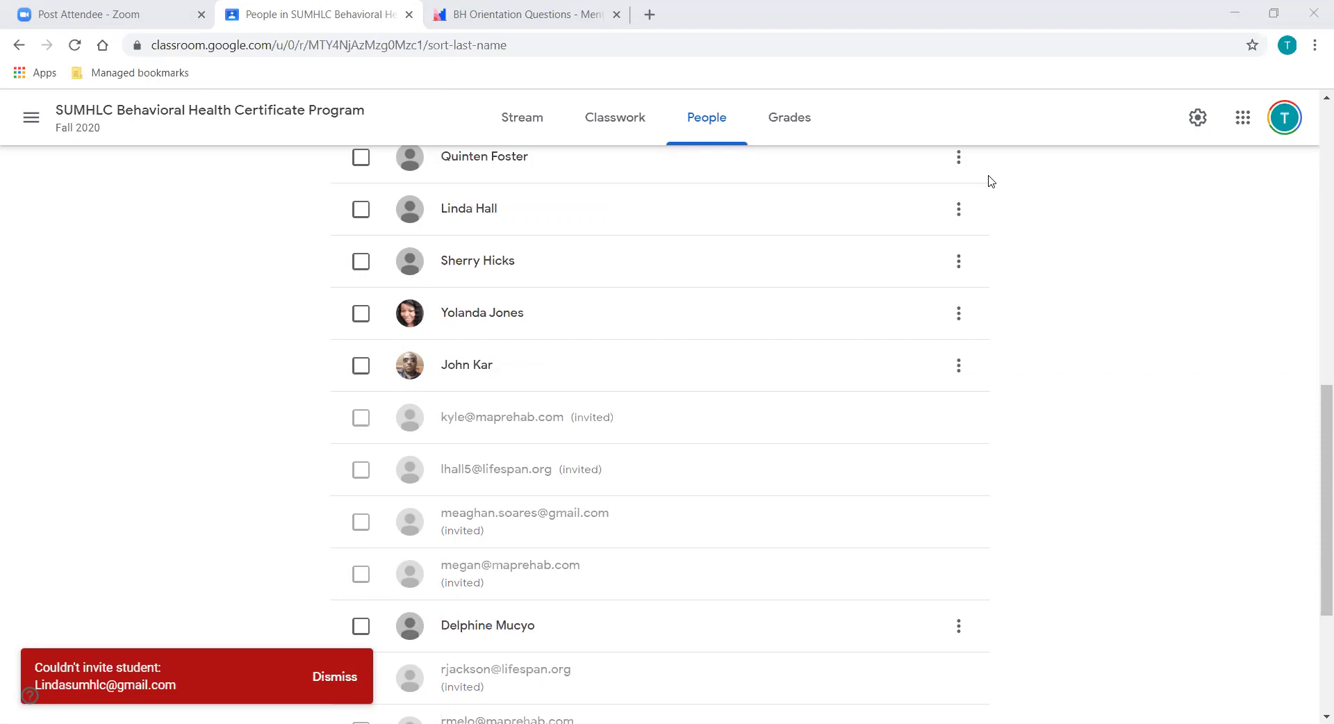
{"action": "scroll", "coordinate": [991, 181], "scroll_direction": "up", "scroll_amount": 5}
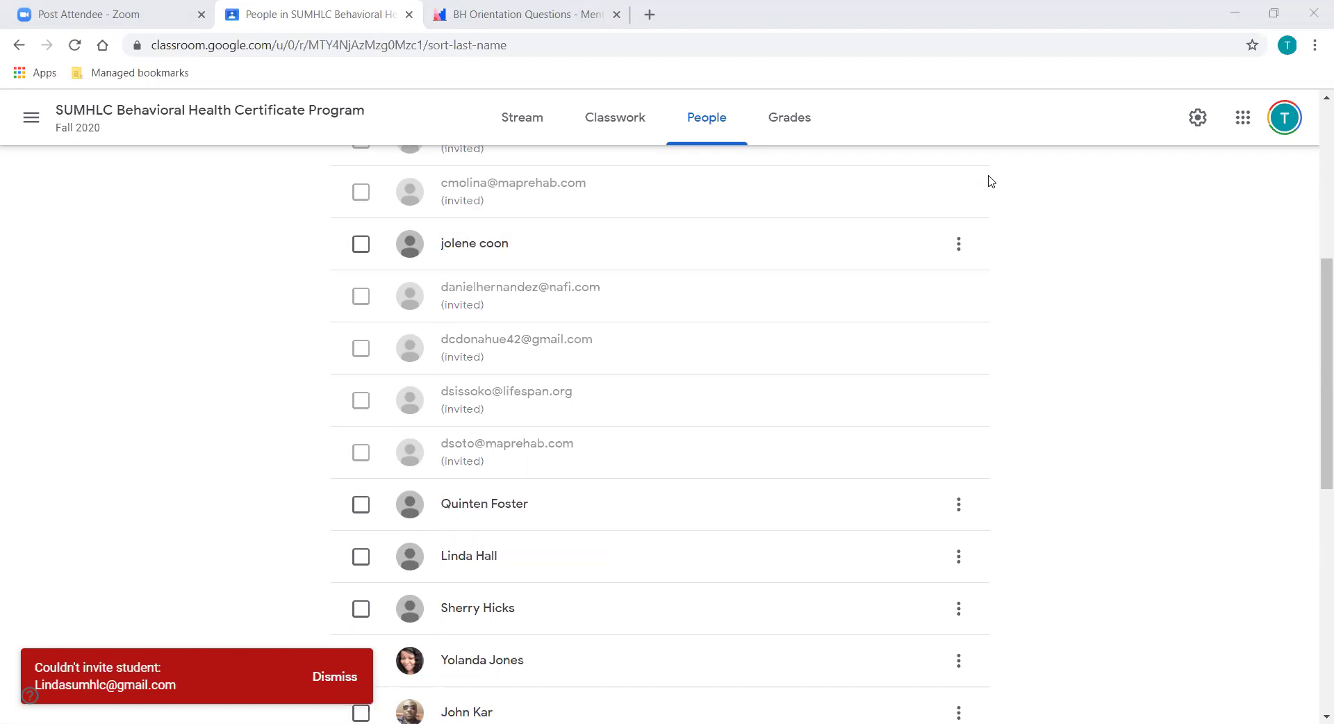
{"action": "scroll", "coordinate": [990, 182], "scroll_direction": "up", "scroll_amount": 3}
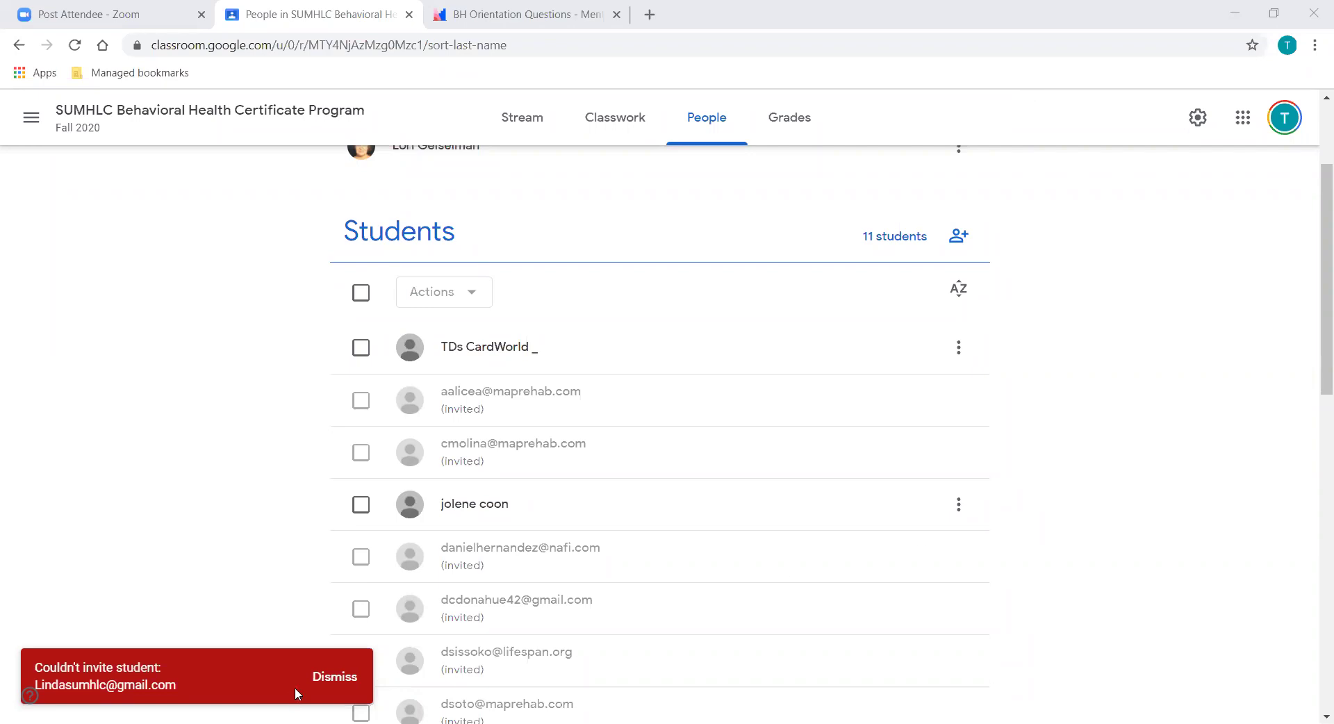
{"action": "left_click", "coordinate": [338, 676]}
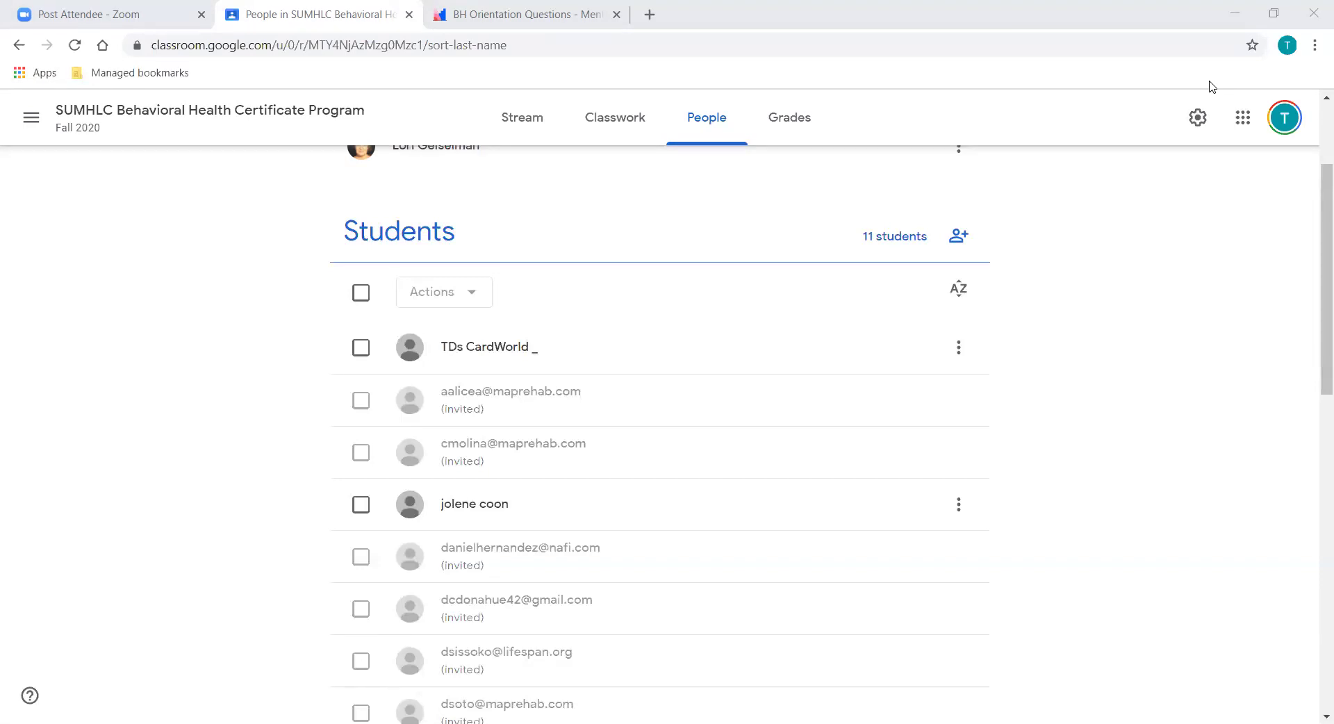
Switch to the BH Orientation Questions presentation in Mentimeter.
{"action": "left_click", "coordinate": [448, 14]}
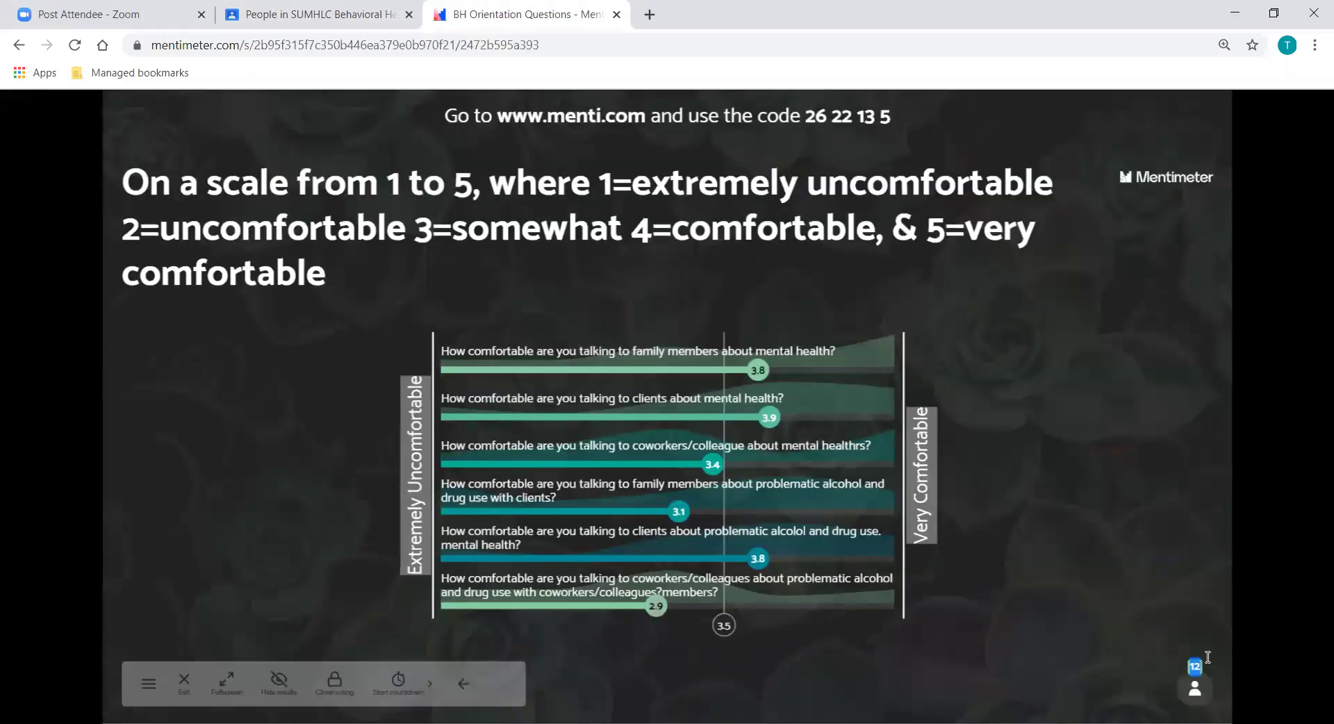